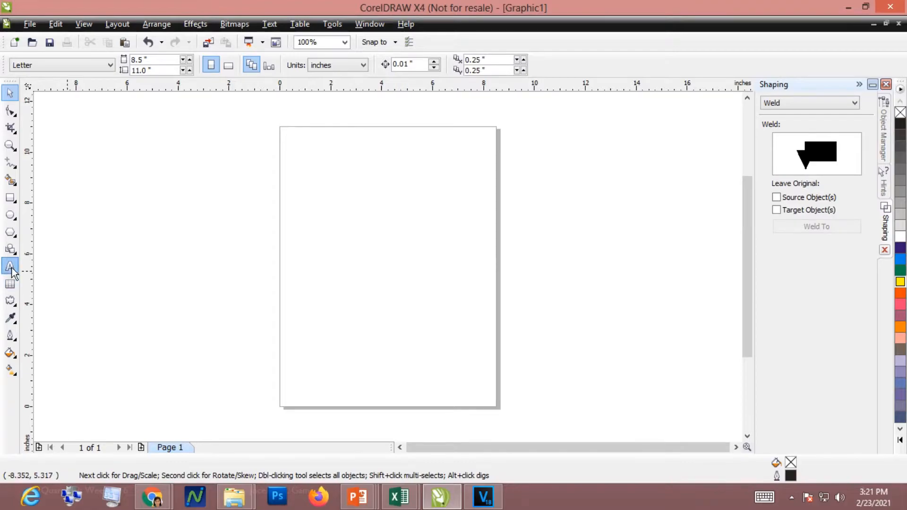
Draw a paragraph text frame about 7.38 by 2.97 inches across the page's middle, reading "GLadiola" at 125 pt
{"action": "left_click_drag", "start_coordinate": [291, 223], "coordinate": [478, 299]}
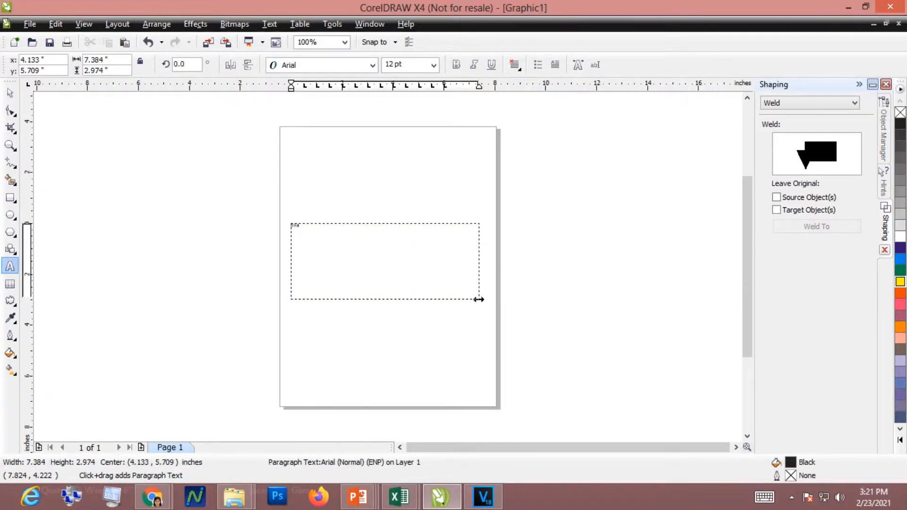
{"action": "type", "text": "sdadfsda"}
{"action": "key", "text": "ctrl+a"}
{"action": "double_click", "coordinate": [392, 65]}
{"action": "type", "text": "125"}
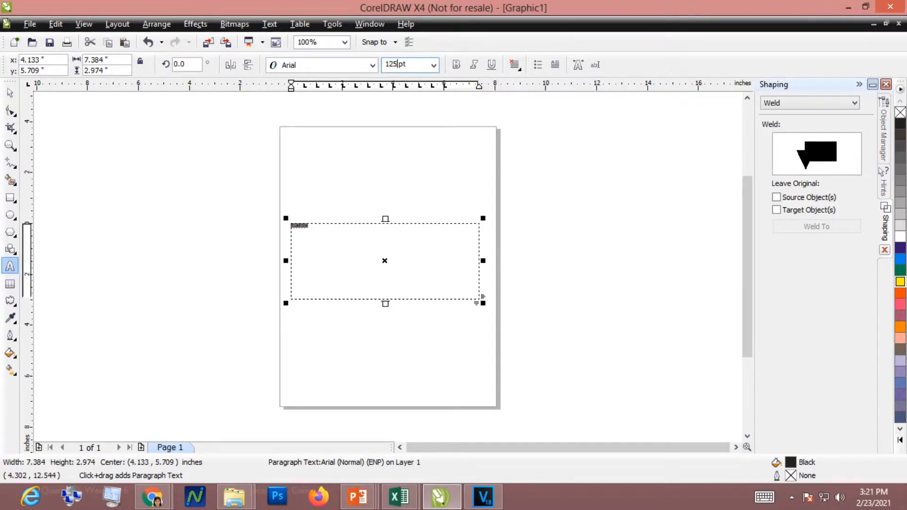
{"action": "key", "text": "Return"}
Change the text's font to Arial Black and set its size to 100 pt
{"action": "left_click", "coordinate": [373, 65]}
{"action": "left_click", "coordinate": [452, 65]}
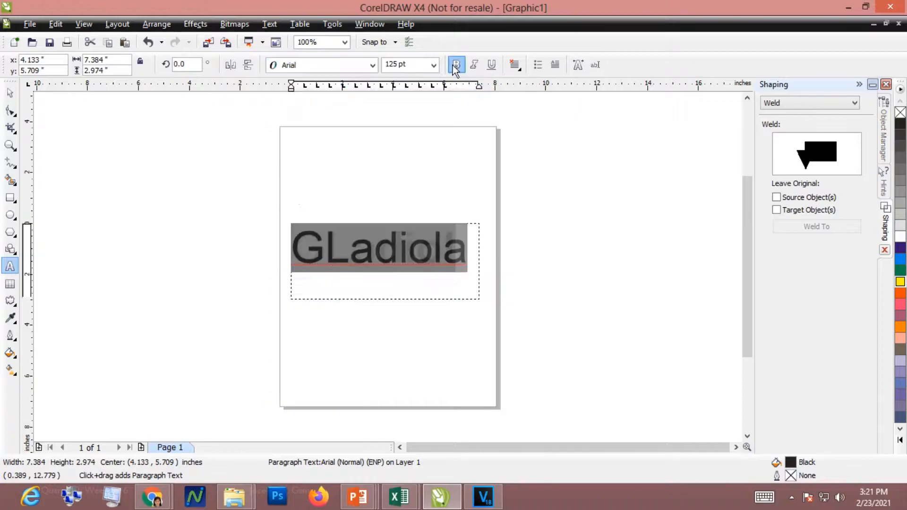
{"action": "left_click", "coordinate": [372, 65]}
{"action": "left_click", "coordinate": [325, 121]}
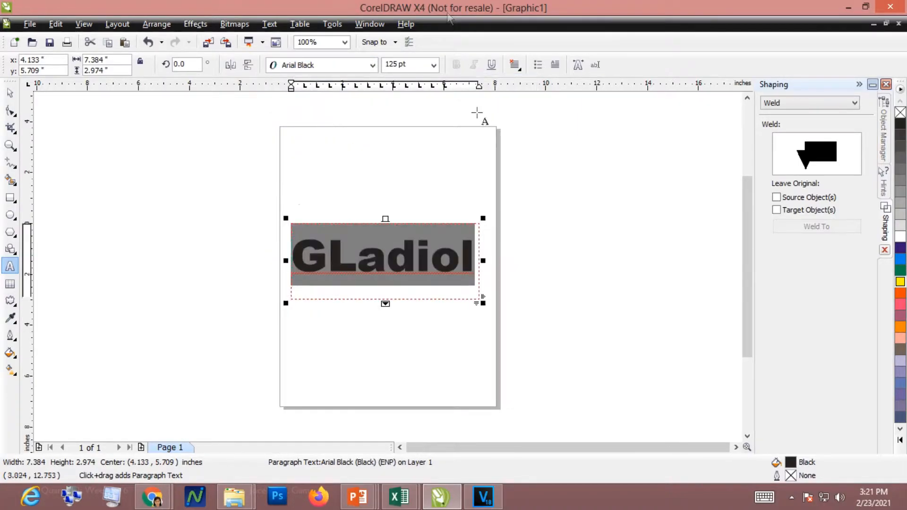
{"action": "double_click", "coordinate": [397, 63]}
{"action": "type", "text": "100"}
{"action": "key", "text": "Return"}
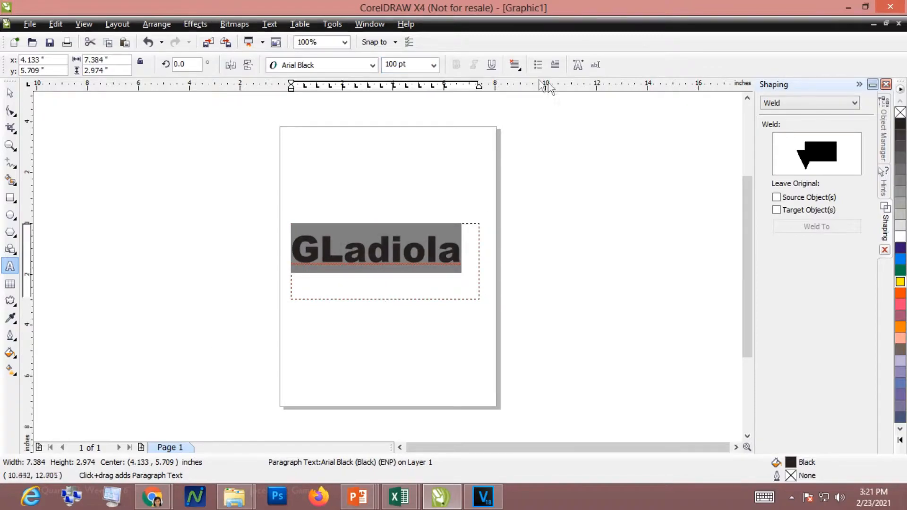
Center the text in its frame and correct the second letter to lowercase so it reads "Gladiola"
{"action": "left_click", "coordinate": [516, 67]}
{"action": "left_click", "coordinate": [541, 112]}
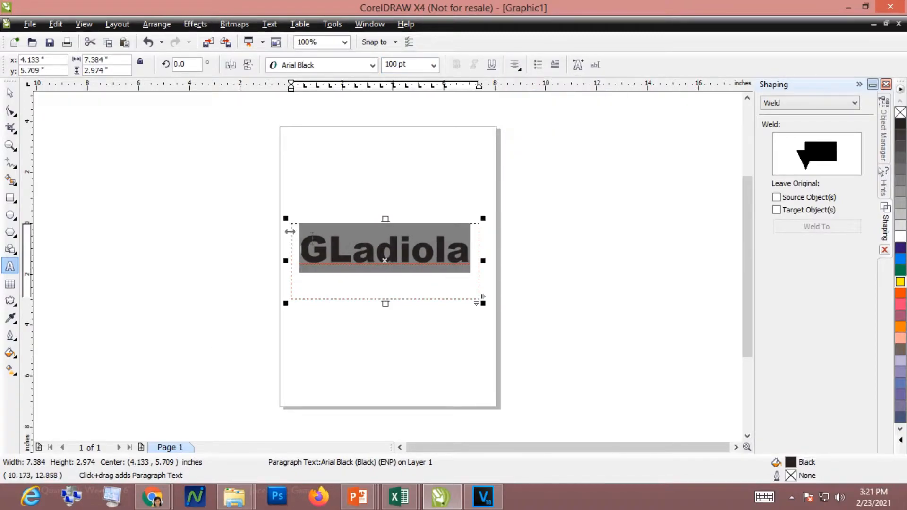
{"action": "left_click", "coordinate": [344, 253]}
{"action": "key", "text": "BackSpace"}
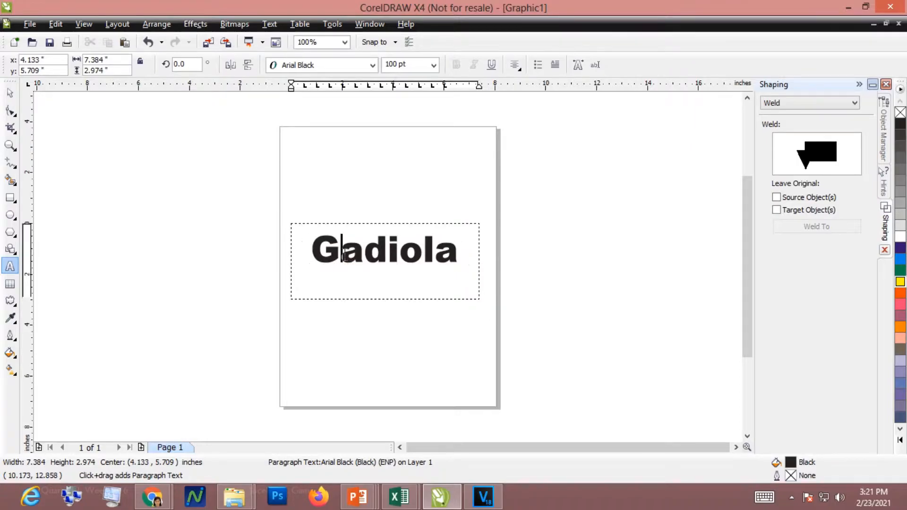
{"action": "type", "text": "l"}
{"action": "left_click", "coordinate": [605, 290]}
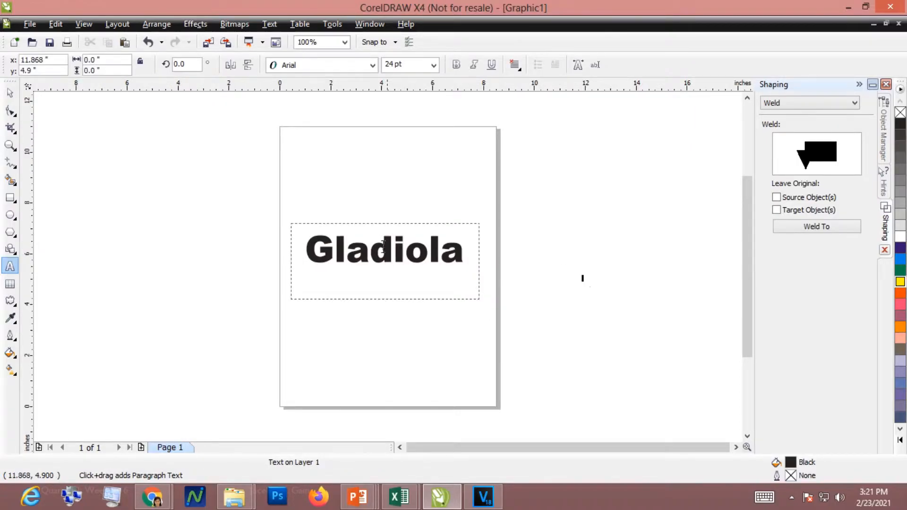
With nothing selected, set the default fill for new graphic objects to Cyan
{"action": "left_click", "coordinate": [394, 223]}
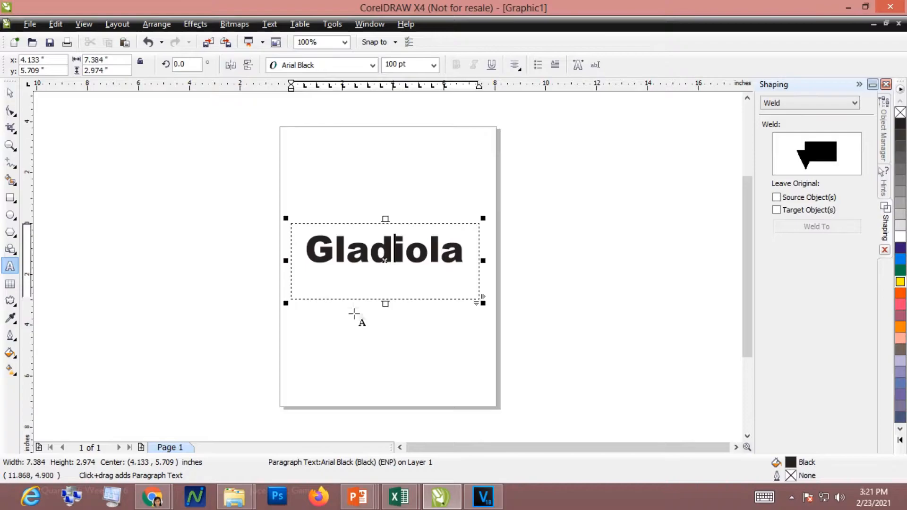
{"action": "left_click", "coordinate": [13, 98]}
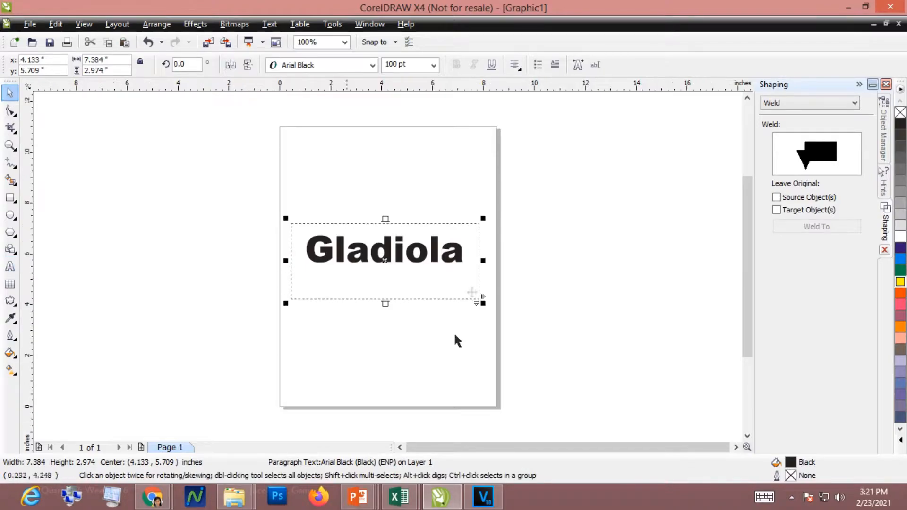
{"action": "left_click", "coordinate": [418, 254]}
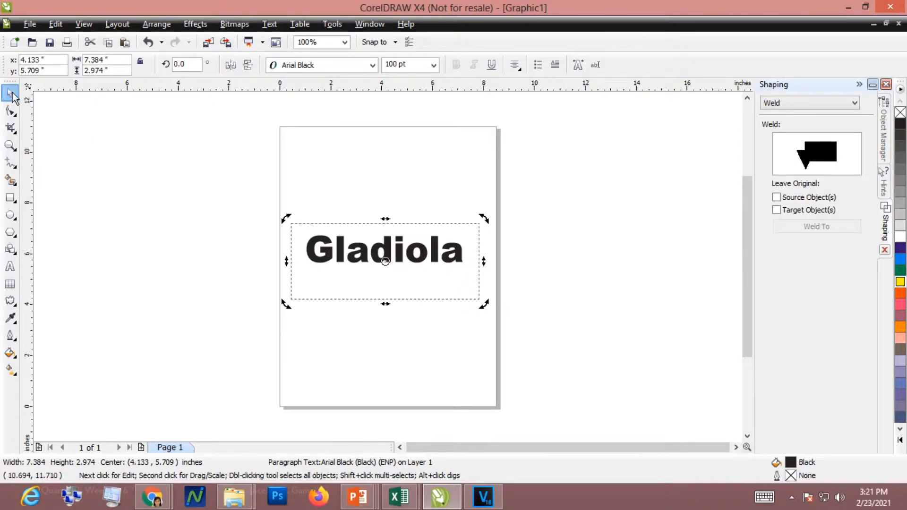
{"action": "left_click", "coordinate": [154, 265]}
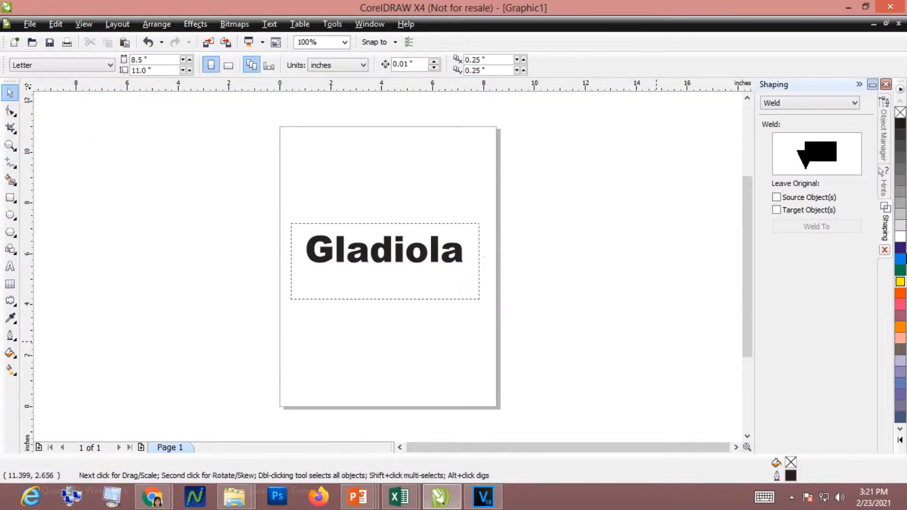
{"action": "left_click", "coordinate": [900, 261]}
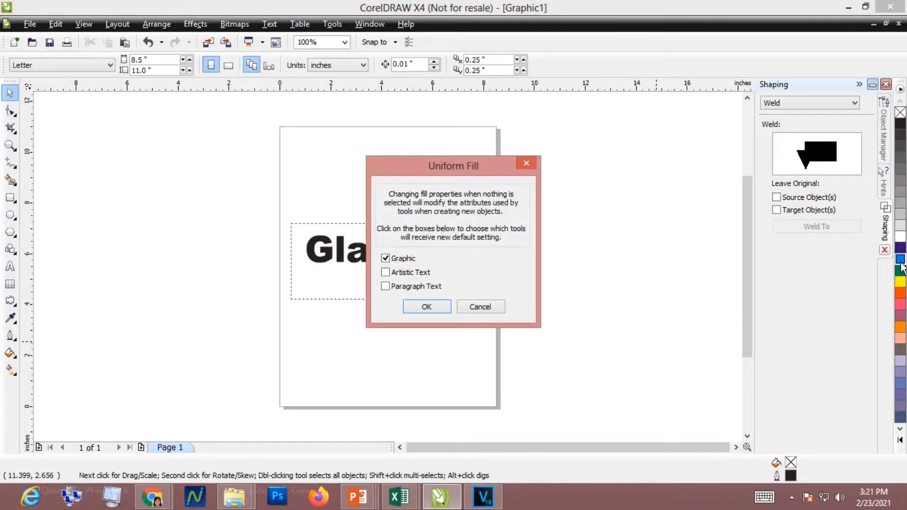
{"action": "left_click", "coordinate": [428, 308]}
Fill the "Gladiola" text with Cyan and give it a Yellow outline
{"action": "left_click", "coordinate": [370, 242]}
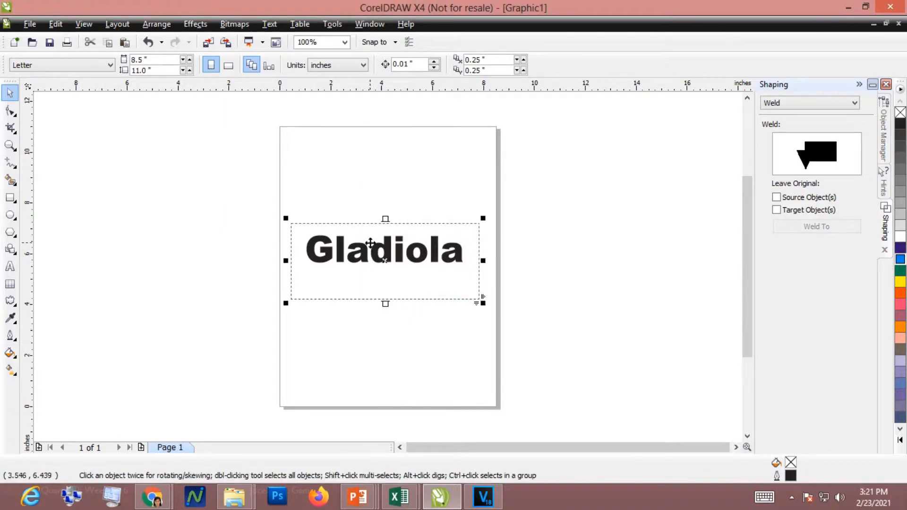
{"action": "left_click", "coordinate": [901, 260]}
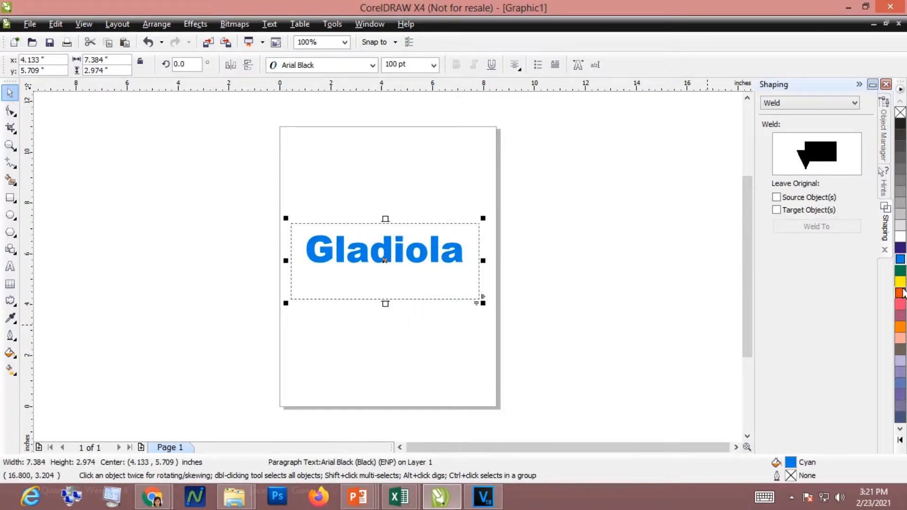
{"action": "right_click", "coordinate": [900, 283]}
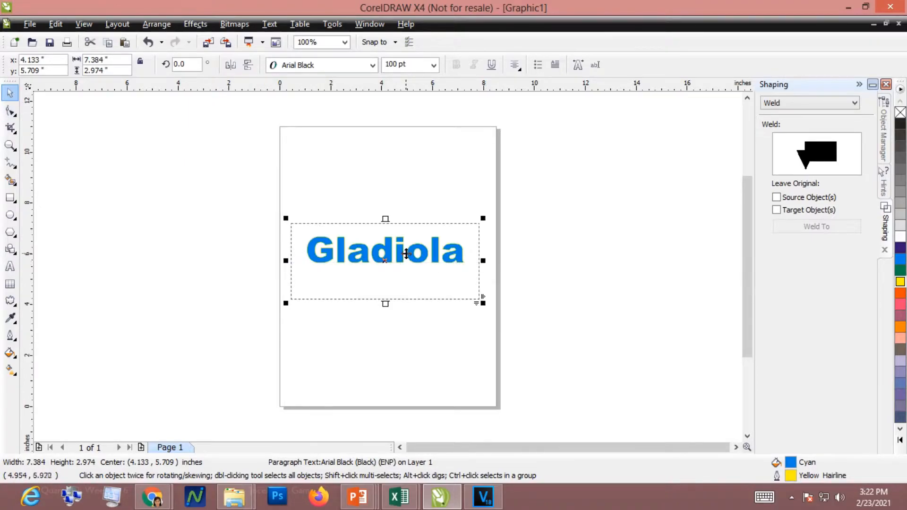
Add a perspective drop shadow running from the text frame's left edge to its right edge, and color it Yellow
{"action": "left_click", "coordinate": [407, 260]}
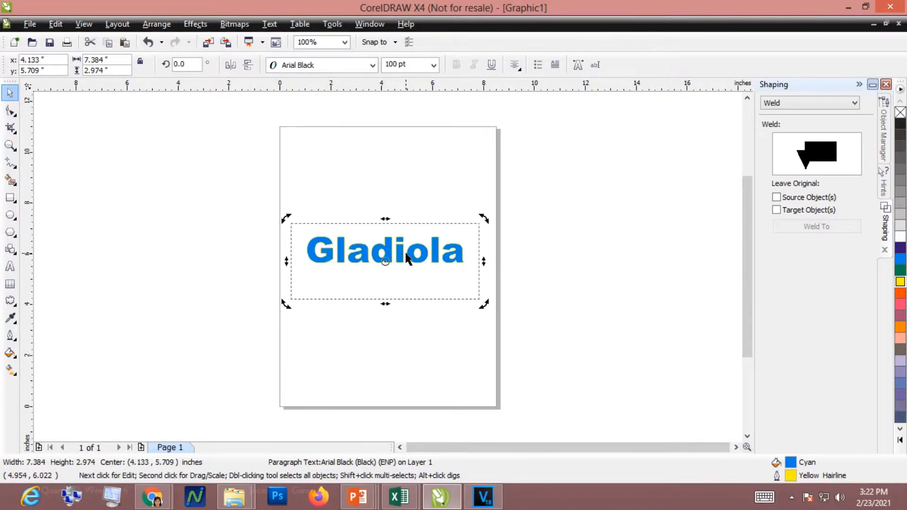
{"action": "left_click", "coordinate": [16, 311]}
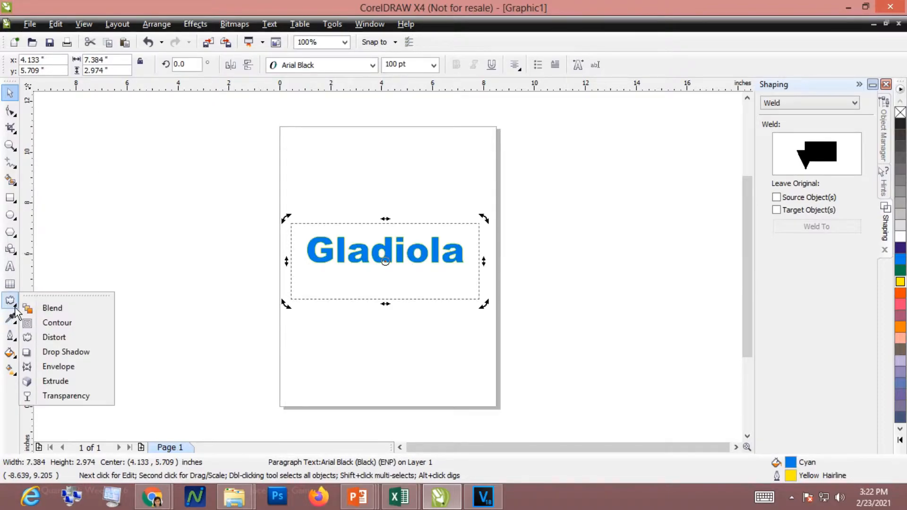
{"action": "left_click", "coordinate": [80, 352]}
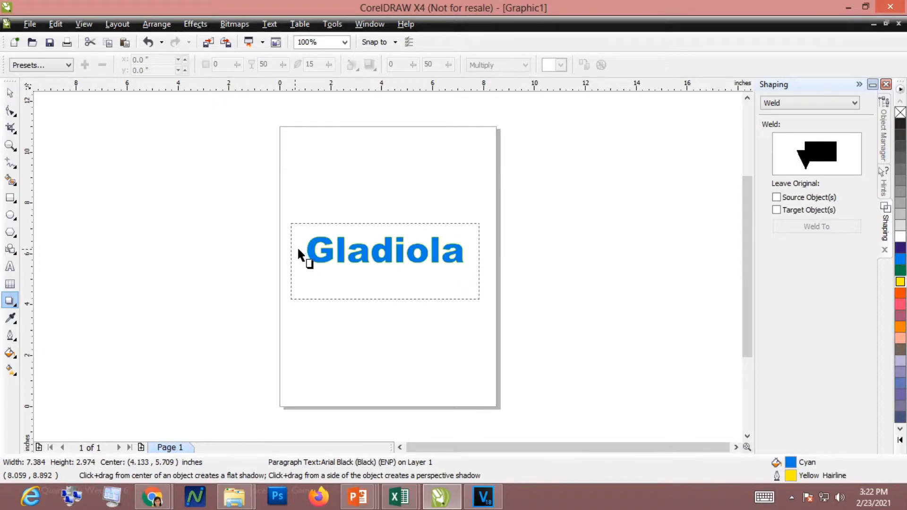
{"action": "left_click_drag", "start_coordinate": [293, 251], "coordinate": [483, 256]}
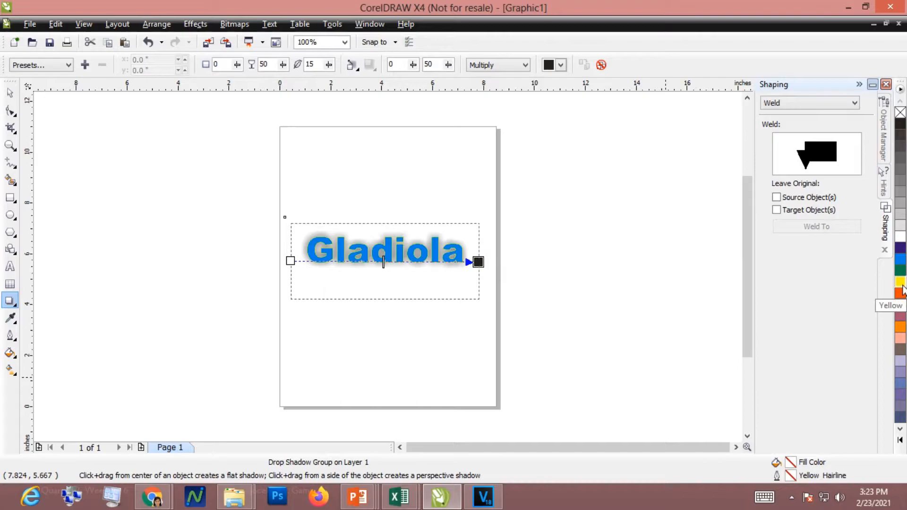
{"action": "left_click_drag", "start_coordinate": [902, 285], "coordinate": [477, 264]}
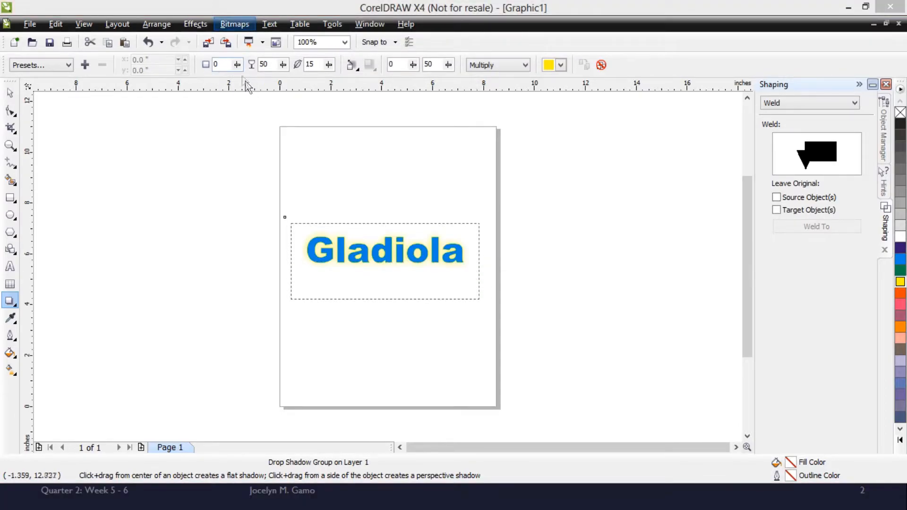
Try a drop shadow angle of 328 and an opacity of 100, undoing each change
{"action": "left_click_drag", "start_coordinate": [238, 69], "coordinate": [267, 88]}
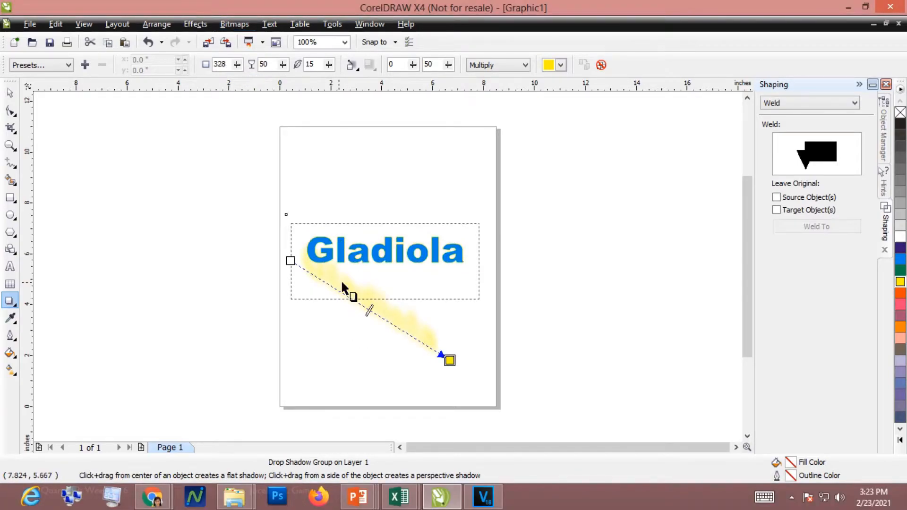
{"action": "key", "text": "ctrl+z"}
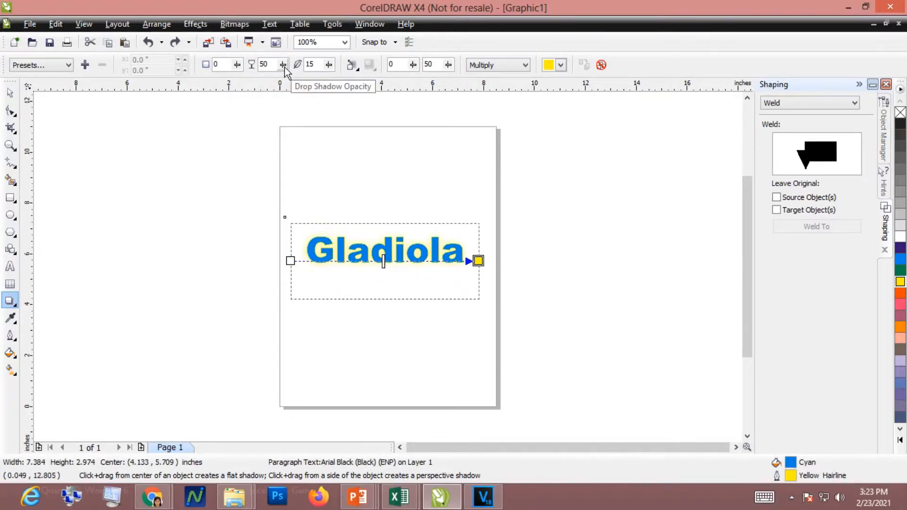
{"action": "left_click", "coordinate": [284, 66]}
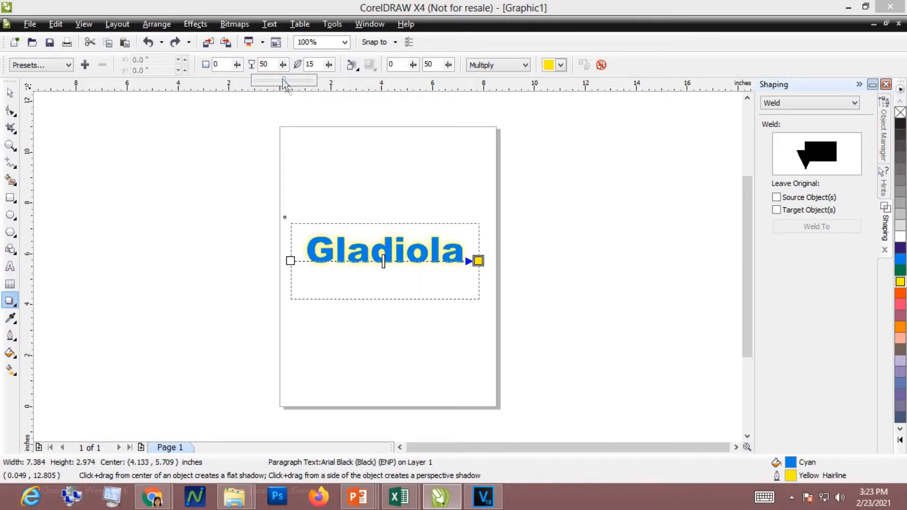
{"action": "left_click_drag", "start_coordinate": [285, 83], "coordinate": [329, 88]}
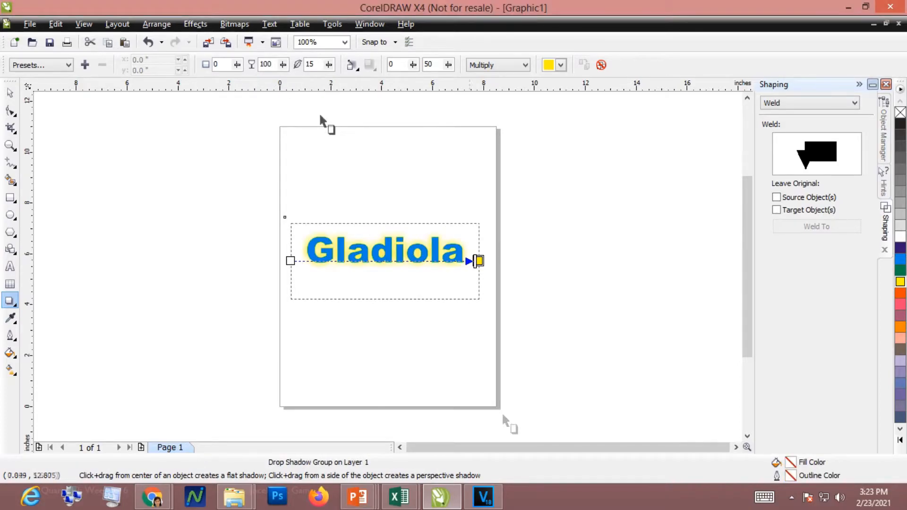
{"action": "key", "text": "ctrl+z"}
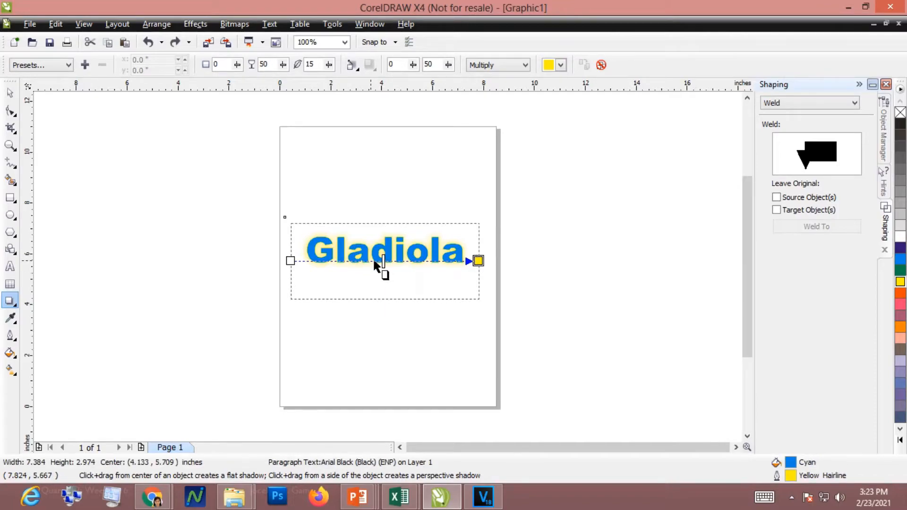
Set the drop shadow's opacity to 100 and its feathering to 52
{"action": "left_click", "coordinate": [282, 65]}
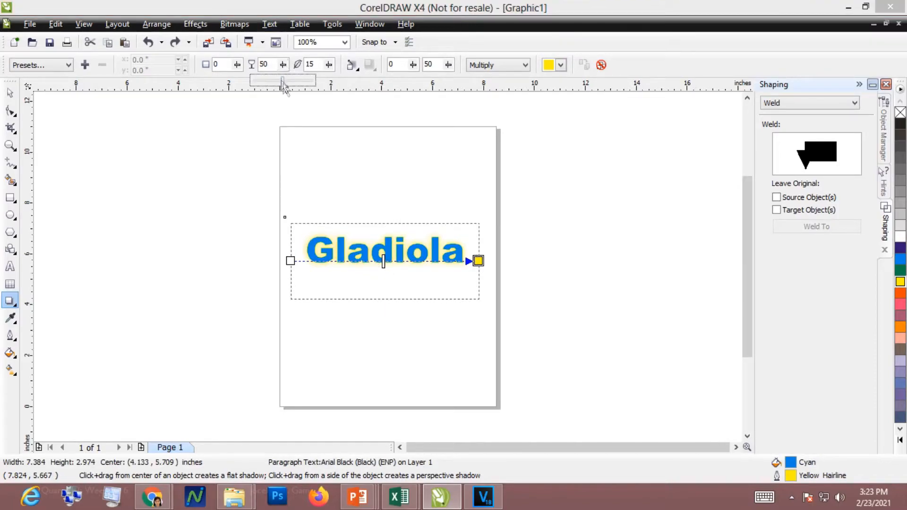
{"action": "left_click_drag", "start_coordinate": [282, 84], "coordinate": [319, 86]}
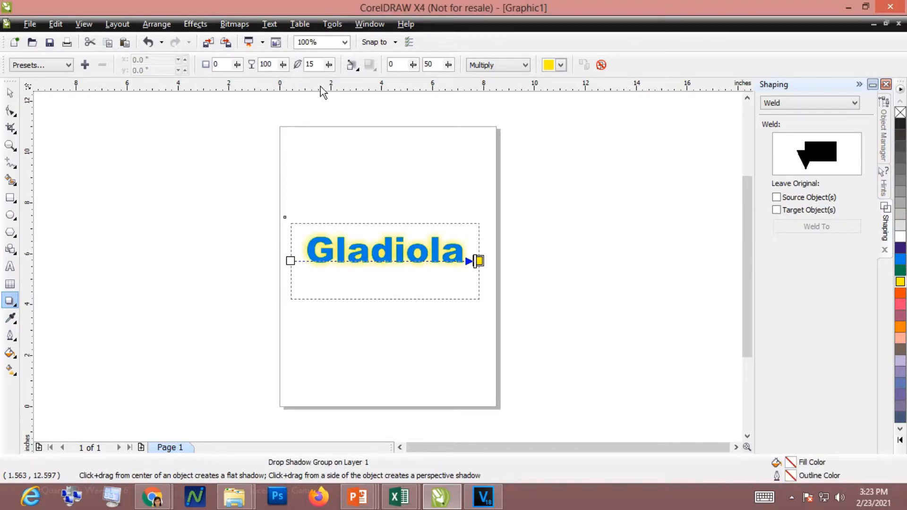
{"action": "left_click", "coordinate": [329, 67]}
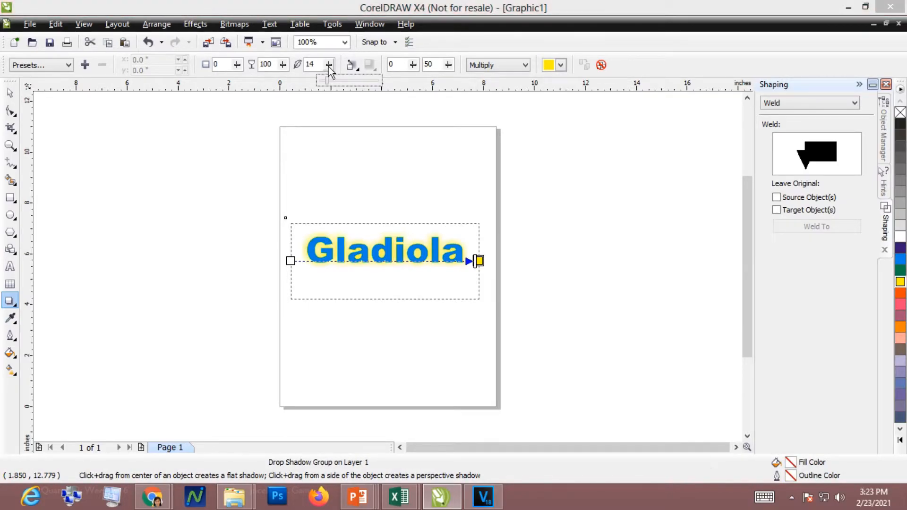
{"action": "left_click_drag", "start_coordinate": [328, 84], "coordinate": [351, 85]}
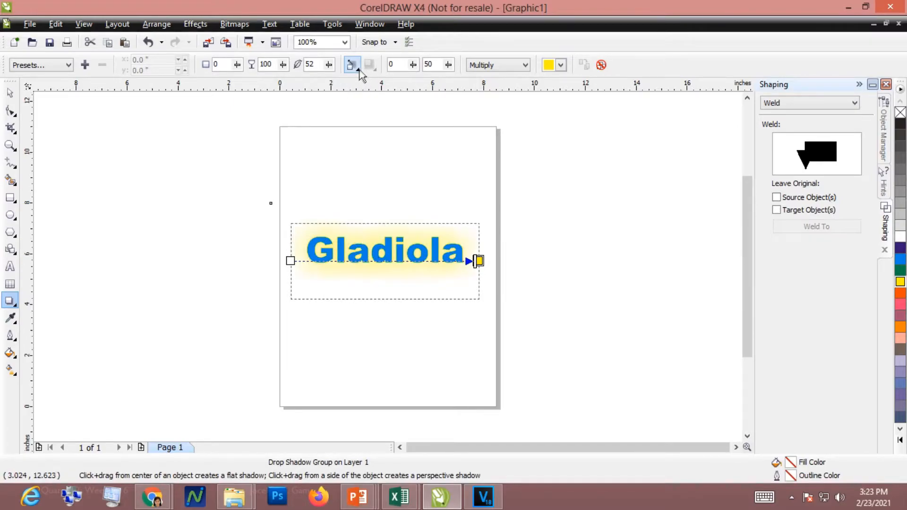
Set the drop shadow's feathering direction to Middle, after trying Inside, and its feathering edges to Squared
{"action": "left_click", "coordinate": [358, 67]}
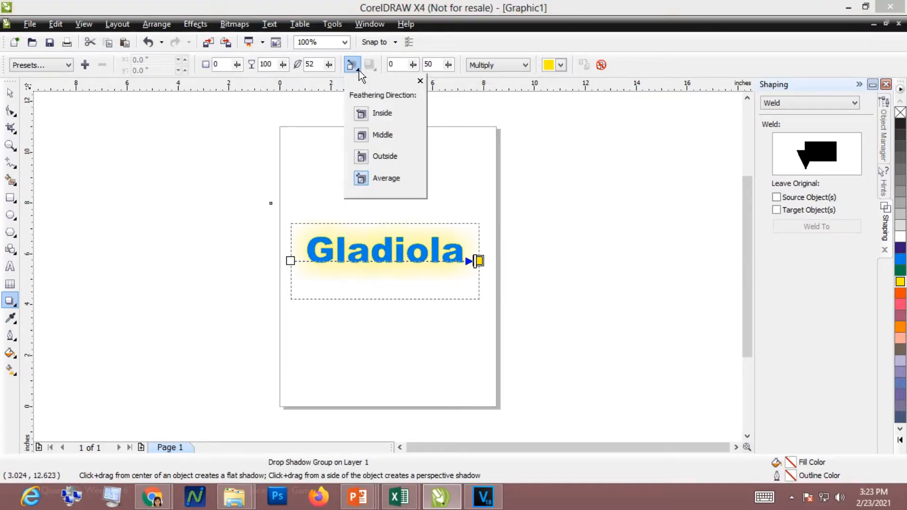
{"action": "left_click", "coordinate": [380, 117]}
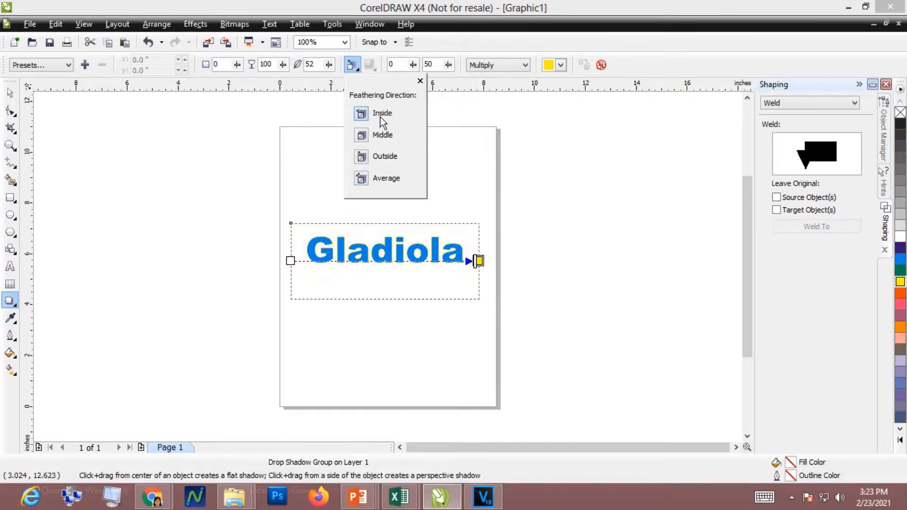
{"action": "left_click", "coordinate": [381, 136]}
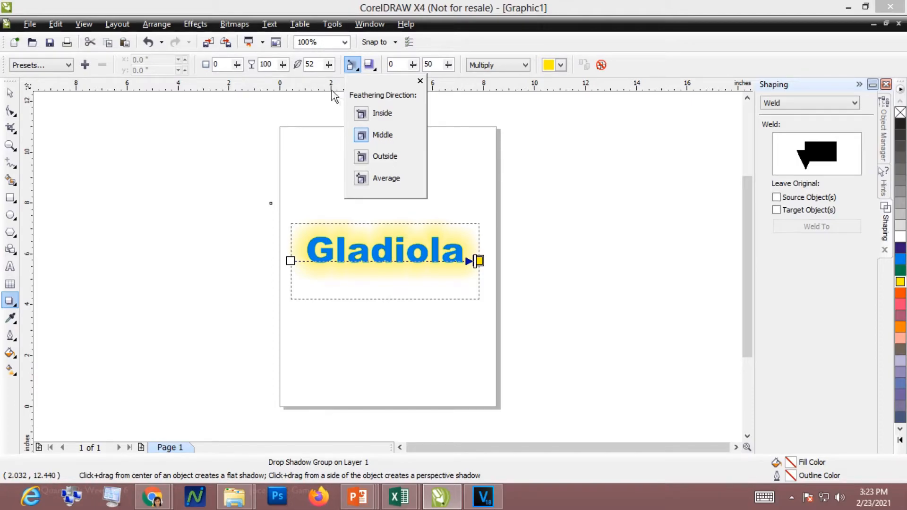
{"action": "left_click", "coordinate": [372, 70]}
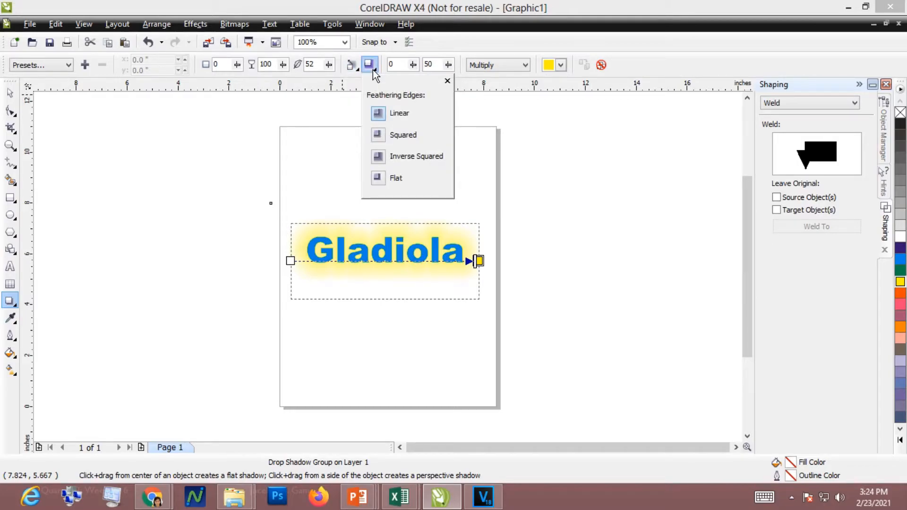
{"action": "left_click", "coordinate": [407, 141]}
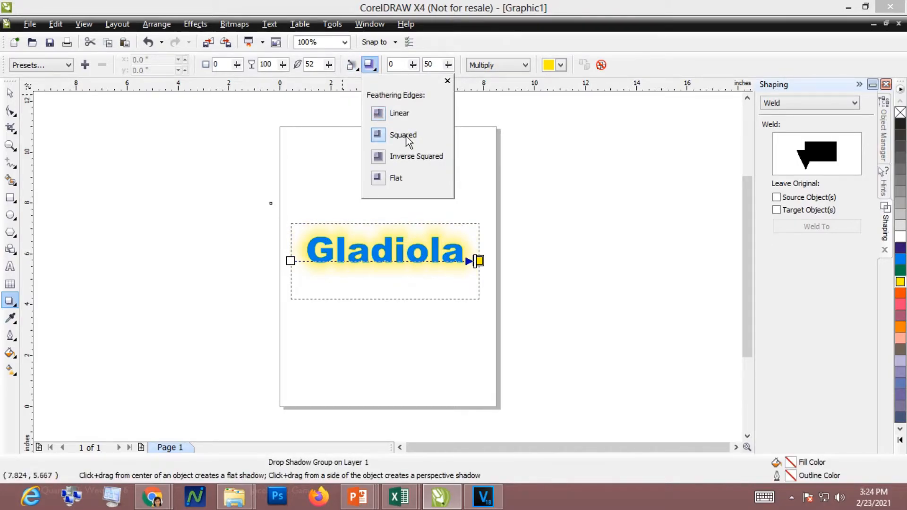
{"action": "left_click", "coordinate": [424, 49]}
Set the drop shadow's transparency operation to Normal, and move the Gladiola text with its shadow to the top of the page
{"action": "left_click", "coordinate": [510, 65]}
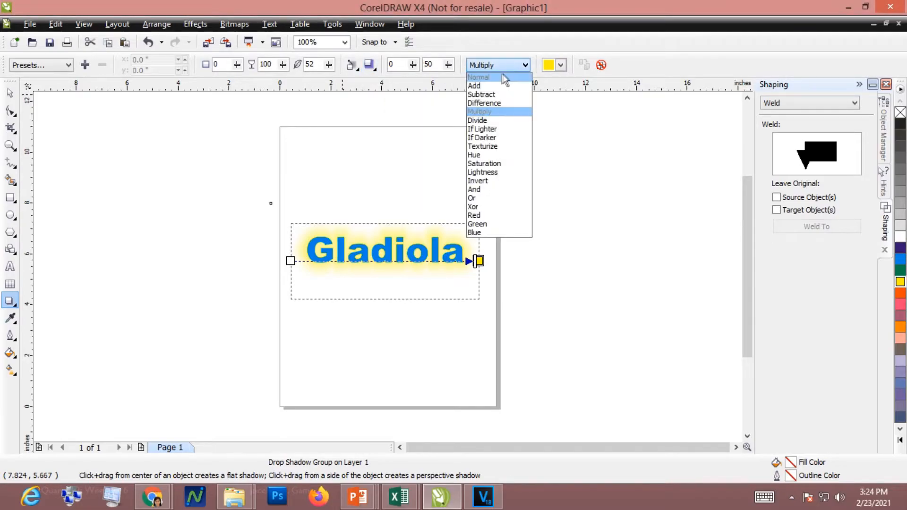
{"action": "left_click", "coordinate": [498, 76]}
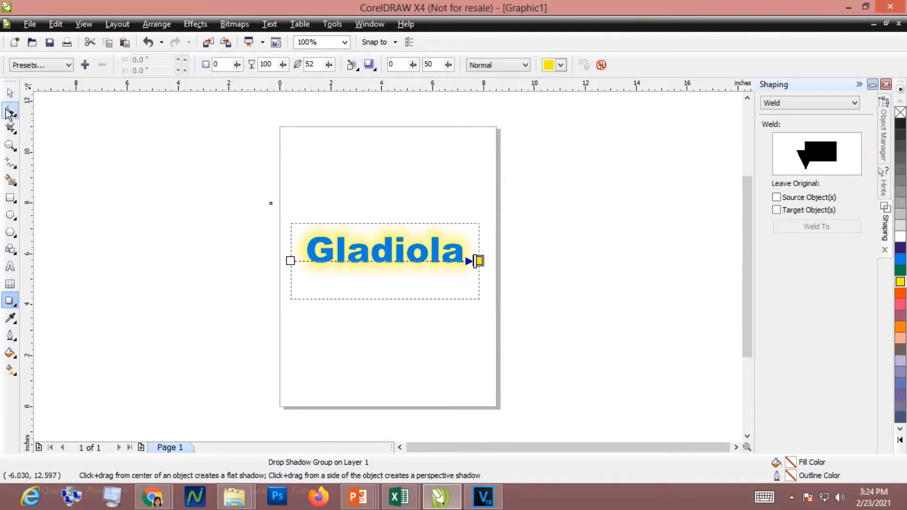
{"action": "left_click", "coordinate": [9, 93]}
{"action": "left_click_drag", "start_coordinate": [362, 251], "coordinate": [355, 155]}
{"action": "left_click", "coordinate": [584, 208]}
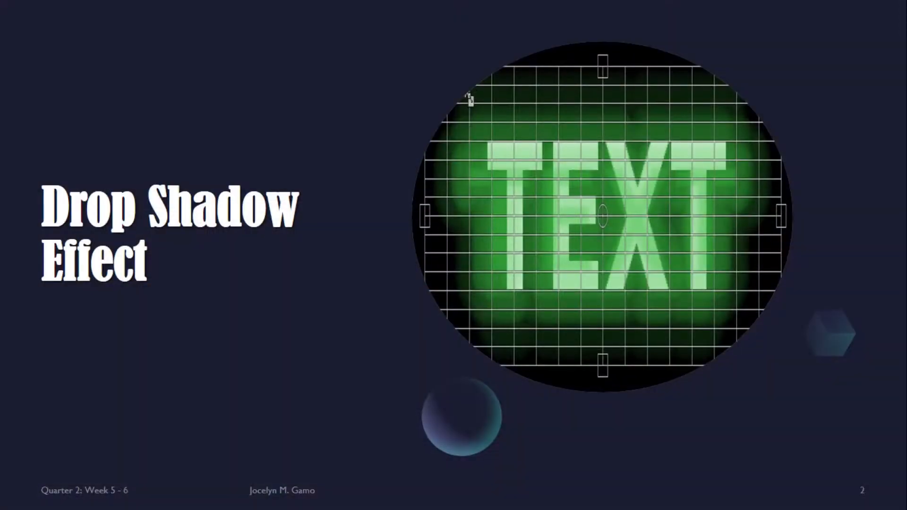
{"action": "key", "text": "Right"}
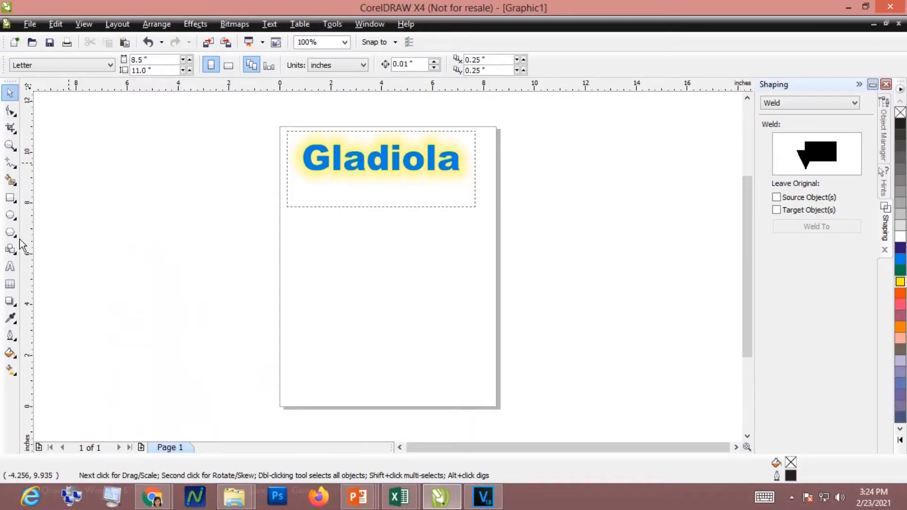
Draw a rectangle about 3.0 by 2.56 inches below the Gladiola text, near the page's left edge
{"action": "left_click", "coordinate": [14, 202]}
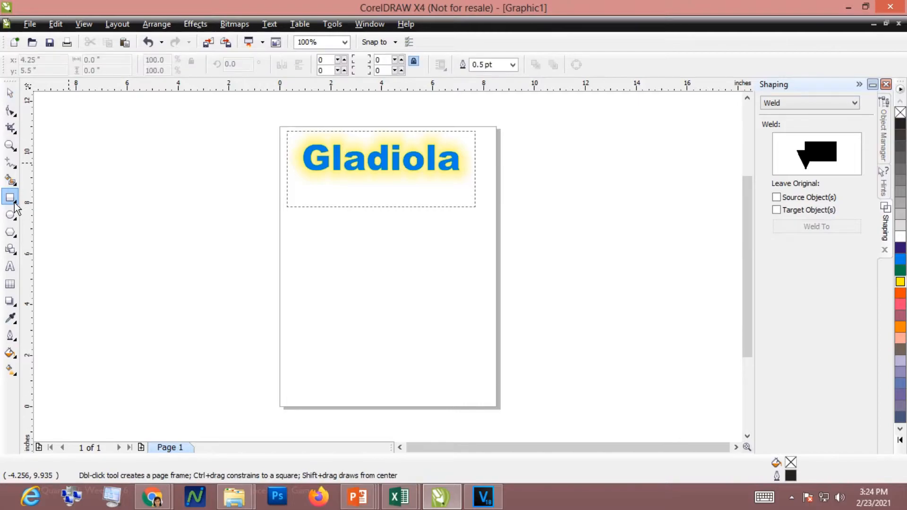
{"action": "left_click", "coordinate": [17, 202]}
{"action": "left_click", "coordinate": [36, 204]}
{"action": "mouse_move", "coordinate": [286, 204]}
{"action": "left_mouse_down"}
{"action": "mouse_move", "coordinate": [334, 279]}
{"action": "mouse_move", "coordinate": [362, 269]}
{"action": "left_mouse_up"}
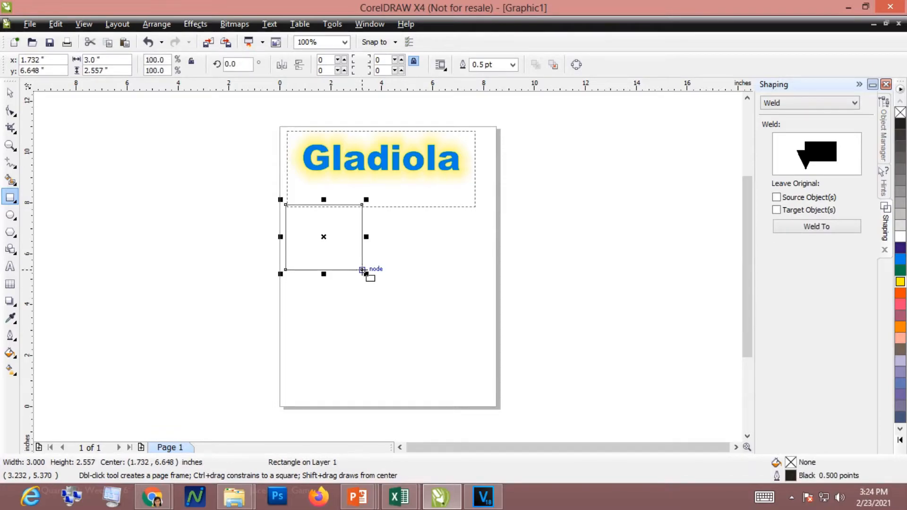
Apply a contour running from the rectangle's left side toward its center, and color the outline Cyan
{"action": "left_click", "coordinate": [17, 309]}
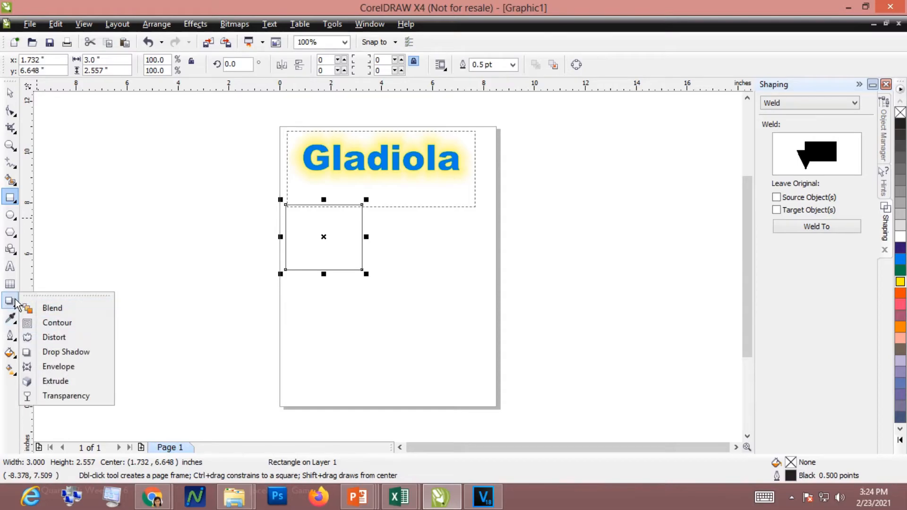
{"action": "left_click", "coordinate": [43, 323]}
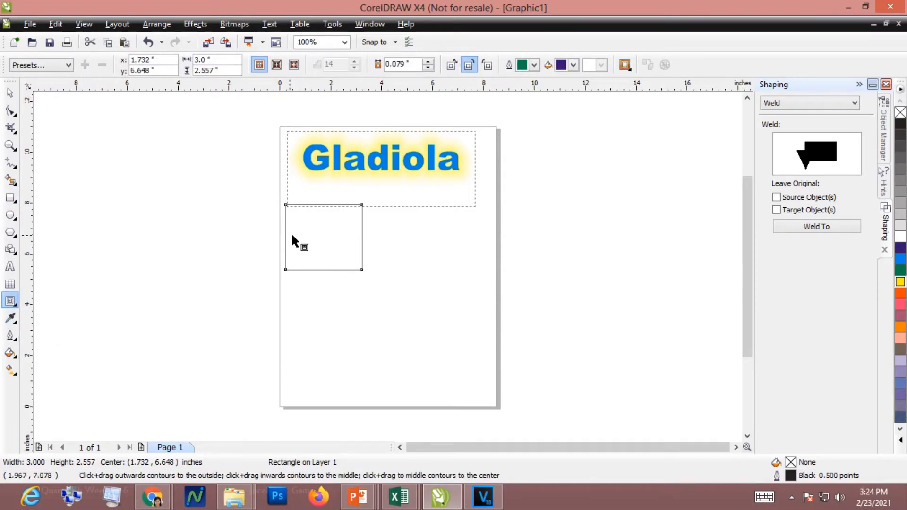
{"action": "left_click_drag", "start_coordinate": [289, 235], "coordinate": [350, 243]}
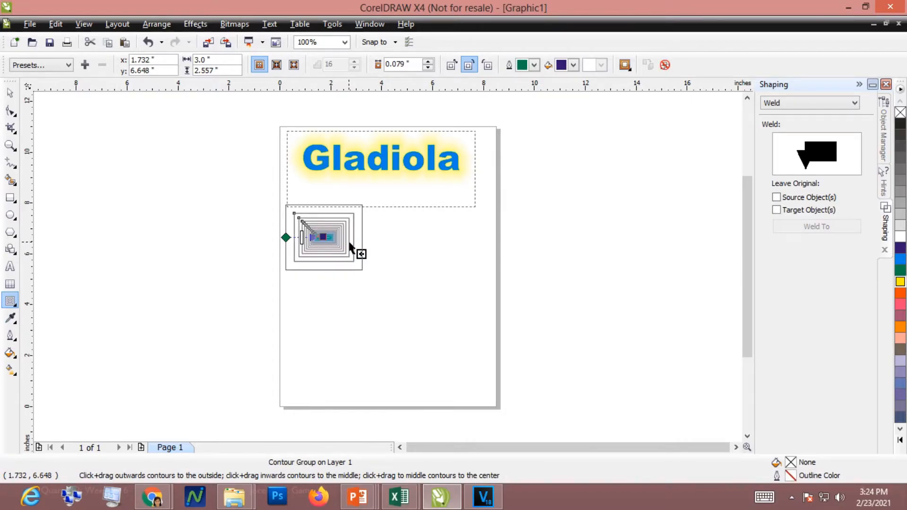
{"action": "right_click", "coordinate": [900, 264]}
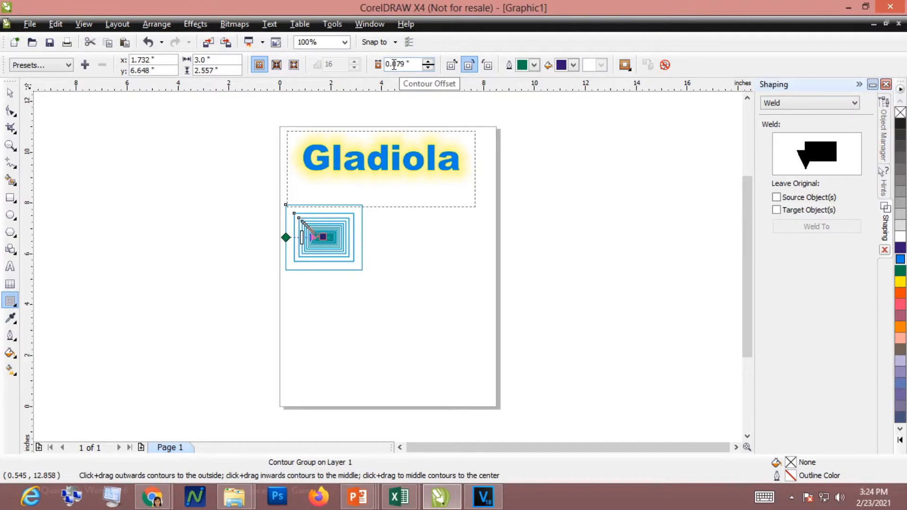
Set the rectangle's contour direction to Inside, after trying the Outside and To Center directions
{"action": "left_click", "coordinate": [273, 67]}
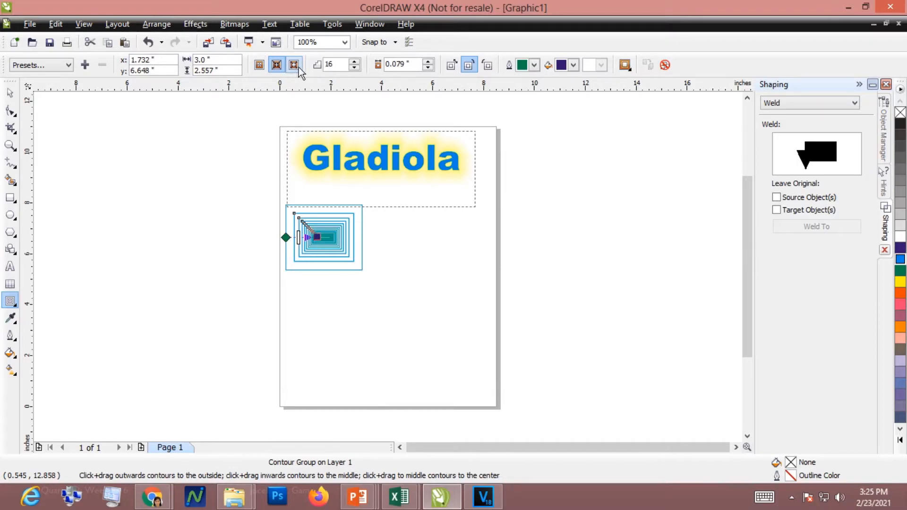
{"action": "left_click", "coordinate": [295, 66]}
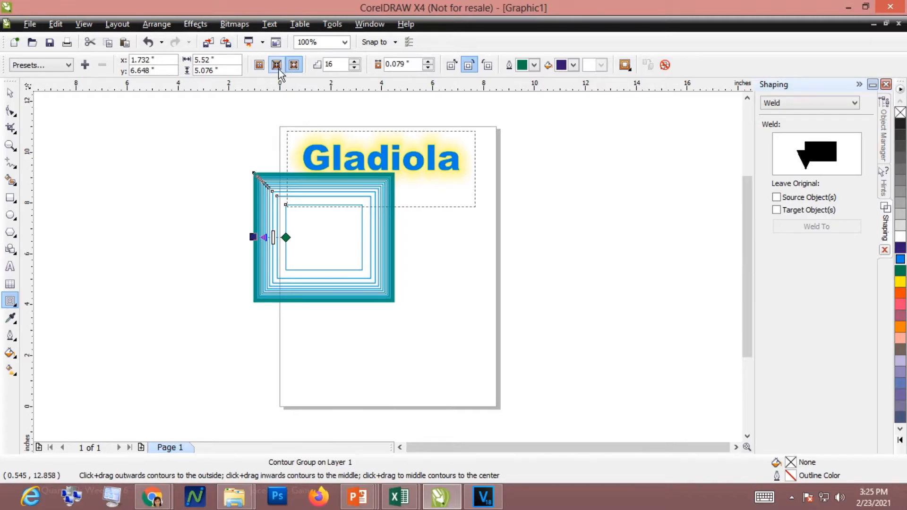
{"action": "left_click", "coordinate": [276, 66]}
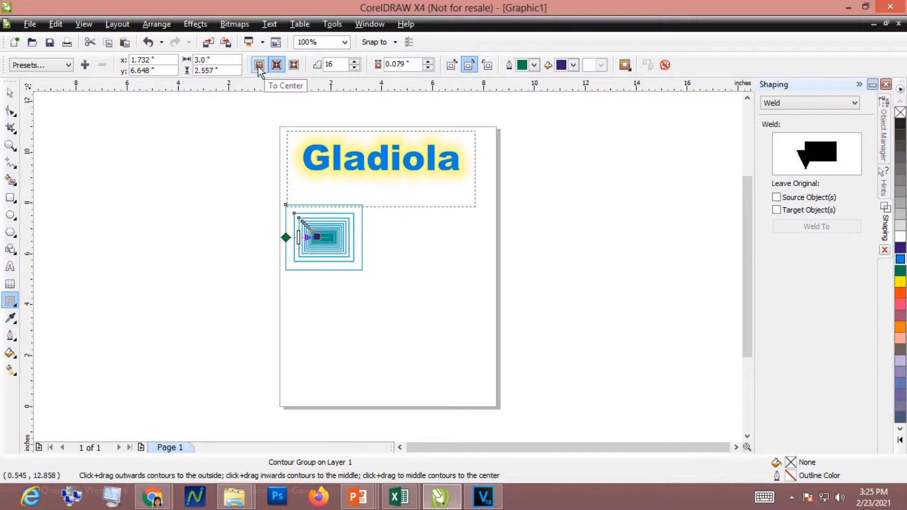
{"action": "left_click", "coordinate": [258, 66]}
{"action": "left_click", "coordinate": [294, 66]}
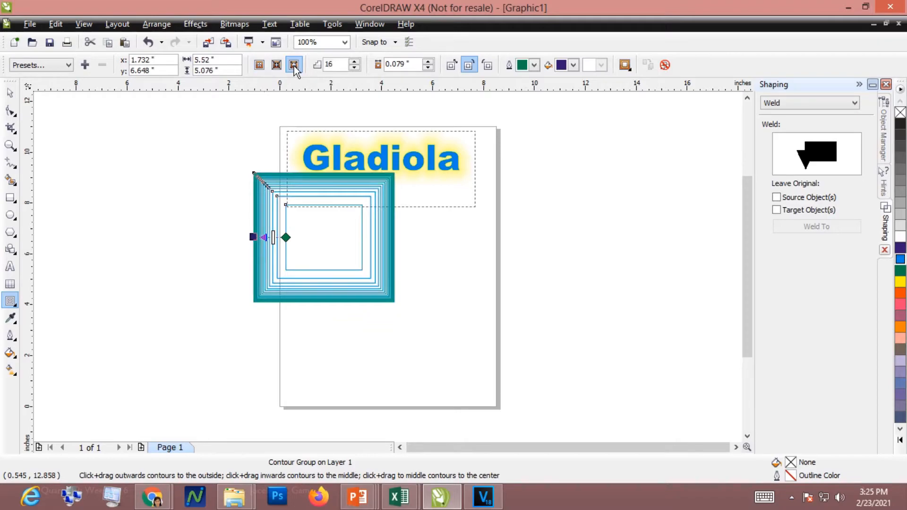
{"action": "left_click", "coordinate": [277, 66]}
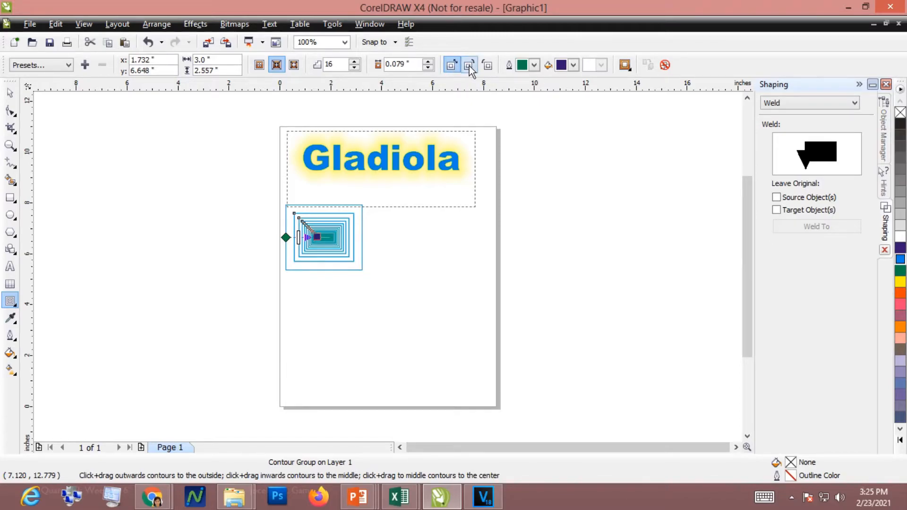
Set the contour's outline color to yellow and its fill color to pink, with counterclockwise contour colors
{"action": "left_click", "coordinate": [534, 64]}
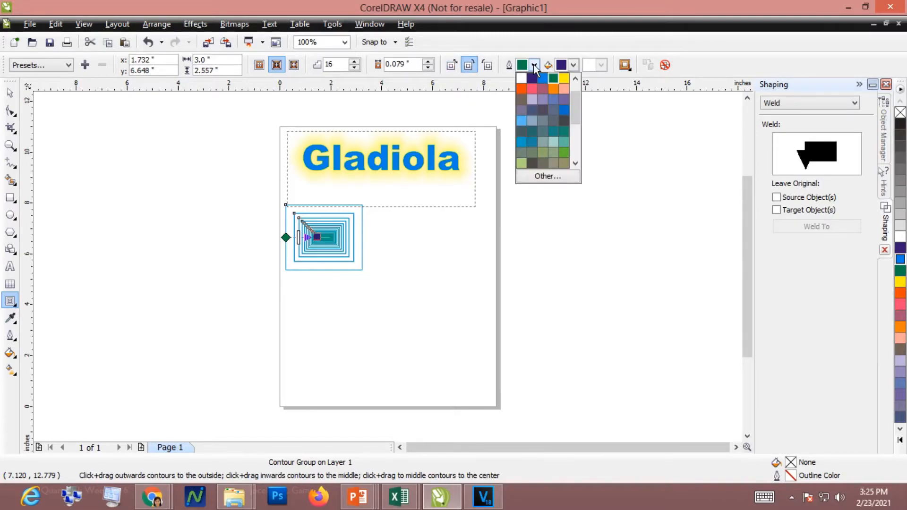
{"action": "left_click", "coordinate": [565, 78]}
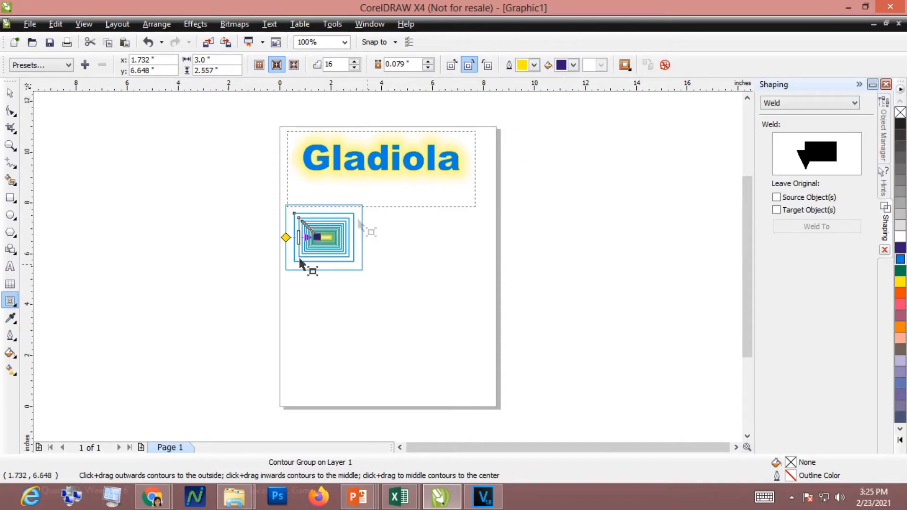
{"action": "left_click", "coordinate": [573, 65]}
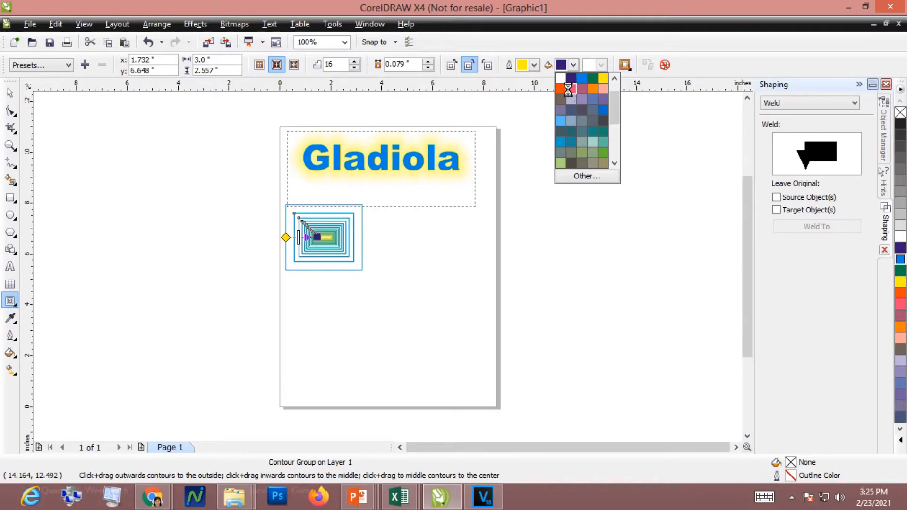
{"action": "left_click", "coordinate": [568, 90]}
{"action": "left_click", "coordinate": [488, 65]}
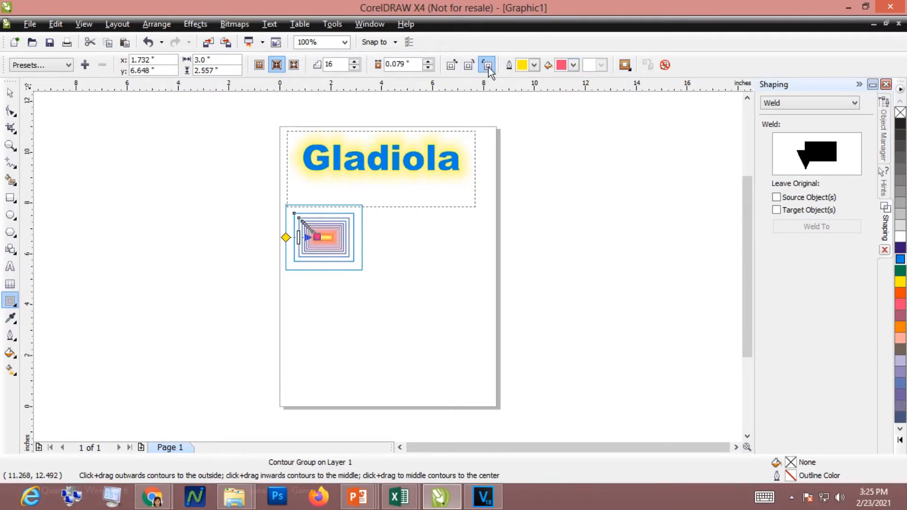
{"action": "left_click", "coordinate": [570, 254]}
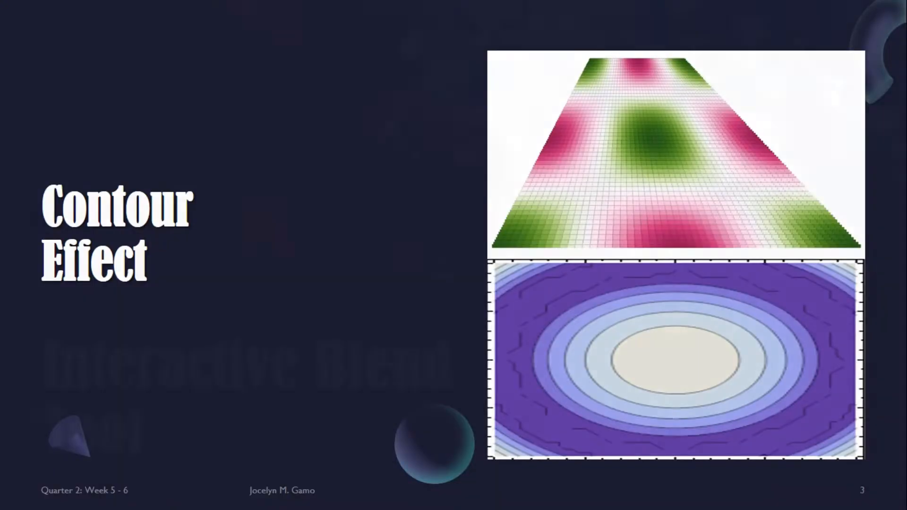